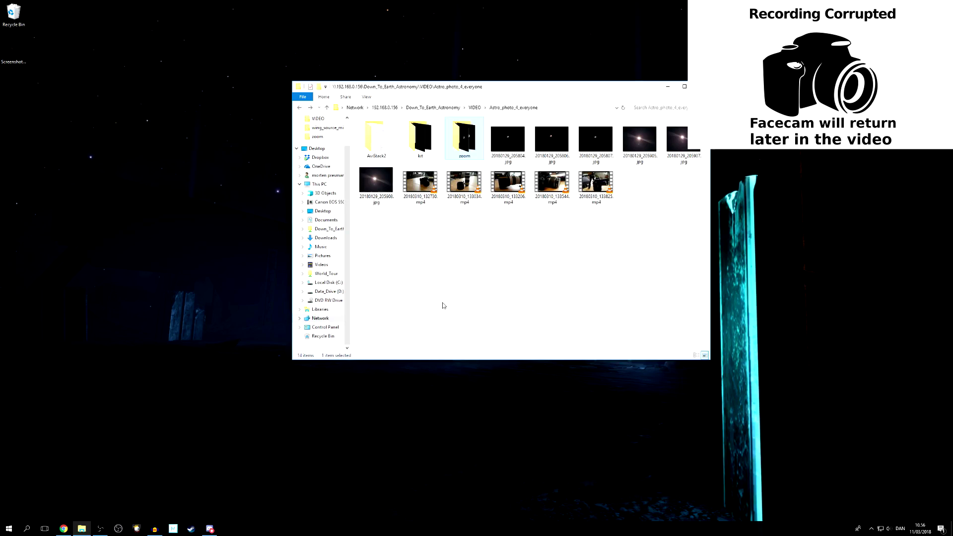
Step: Open the zoom folder and view its first moon frame, IMG_0281.JPG, in Photos
double_click(464, 137)
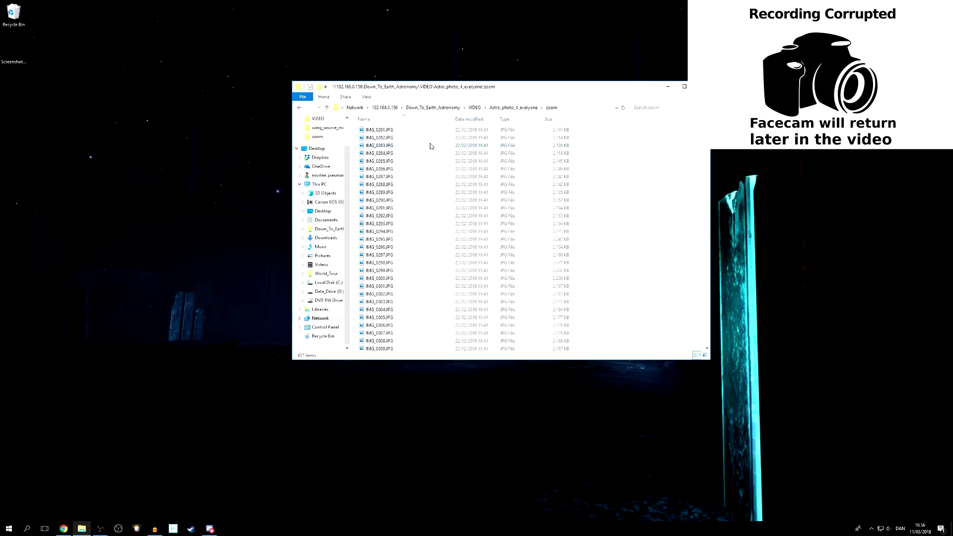
key(ctrl+a)
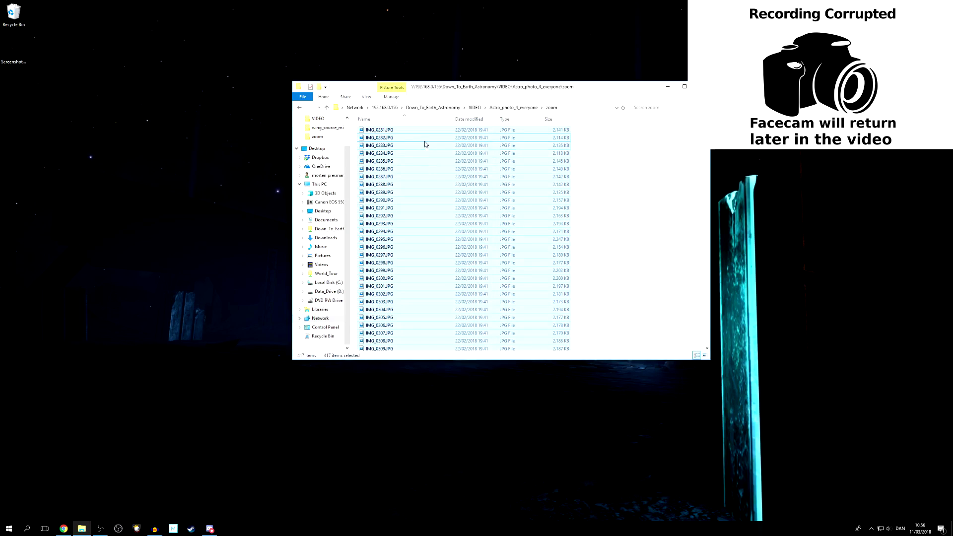
double_click(416, 131)
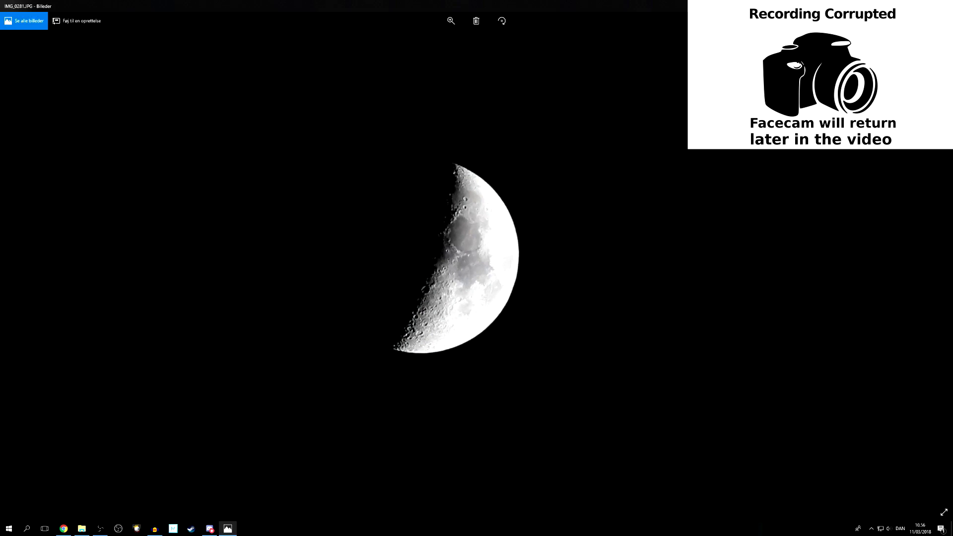
Step: Close the IMG_0281.JPG and IMG_0299.JPG photo views to return to the zoom folder's file list
key(alt+F4)
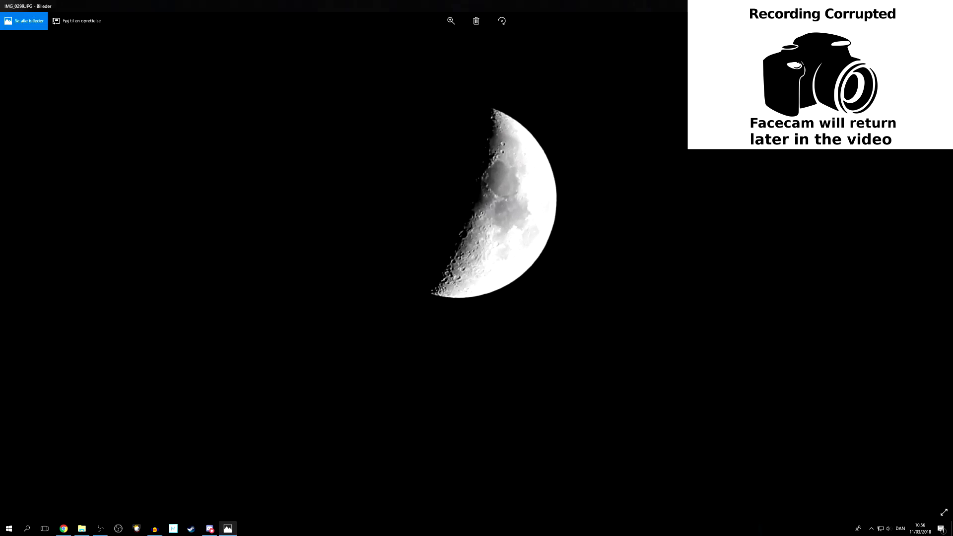
key(alt+F4)
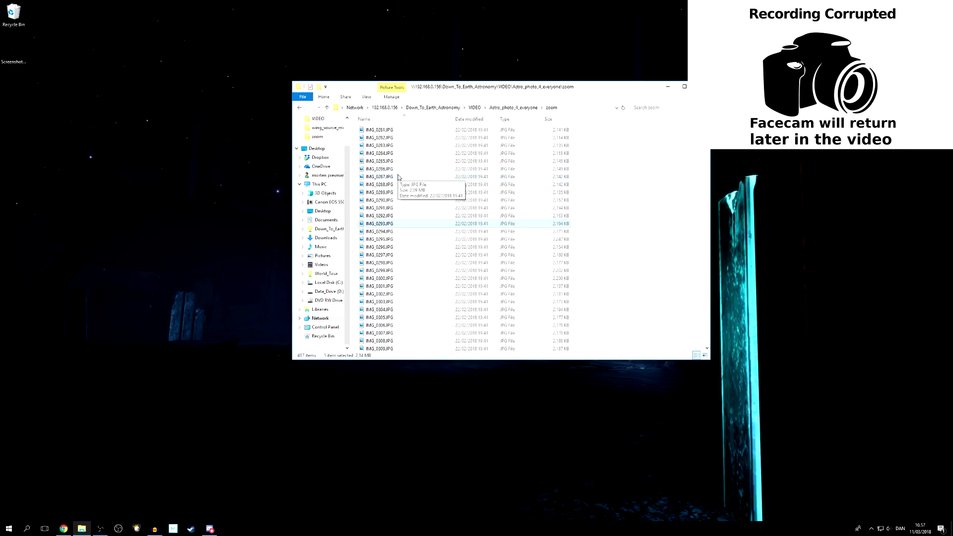
Step: Launch AviStack2.exe from its folder inside Astro_photo_4_everyone through the IDL Virtual Machine launcher
click(511, 109)
double_click(385, 148)
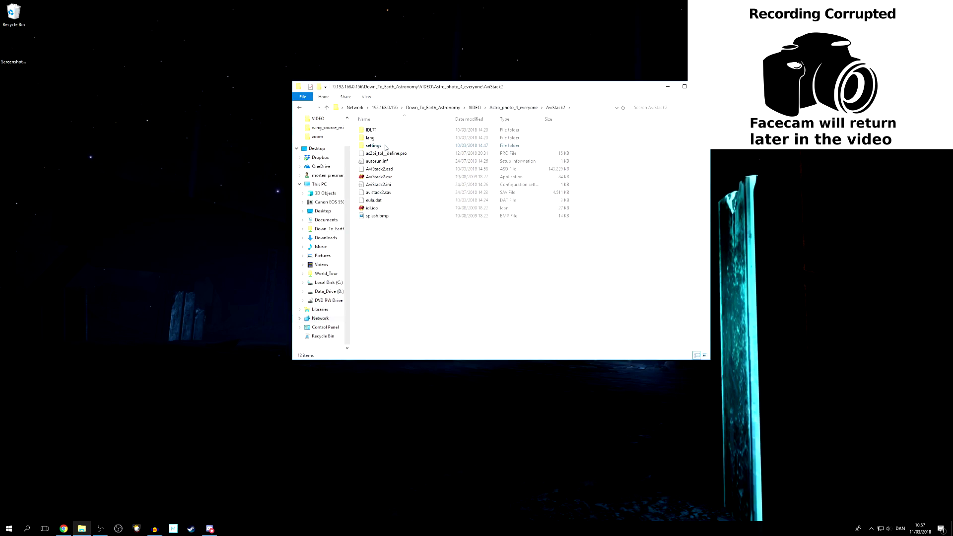
double_click(397, 177)
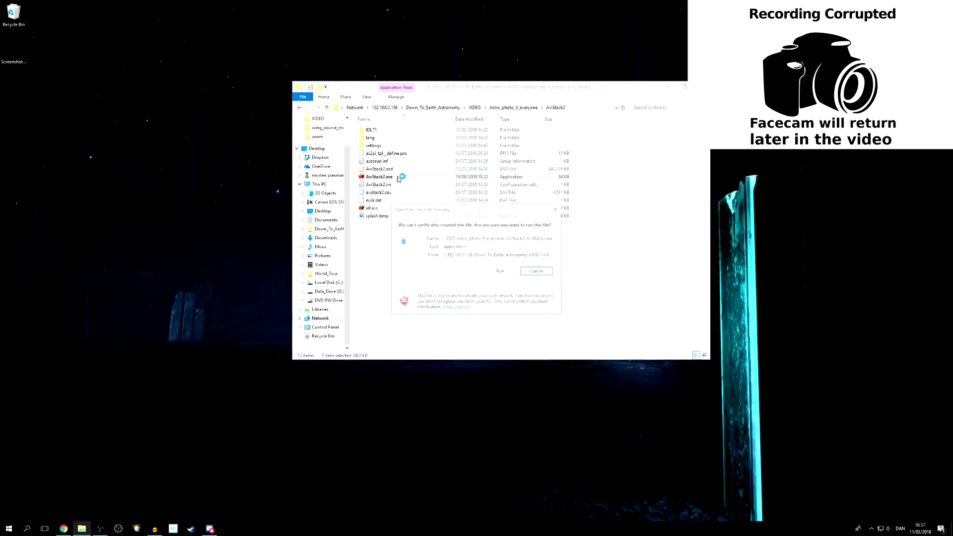
click(500, 271)
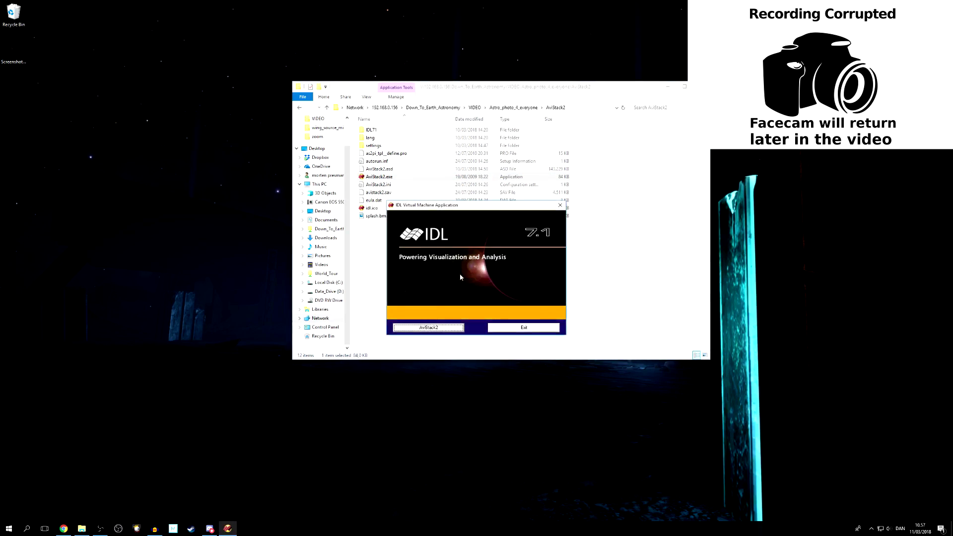
click(426, 329)
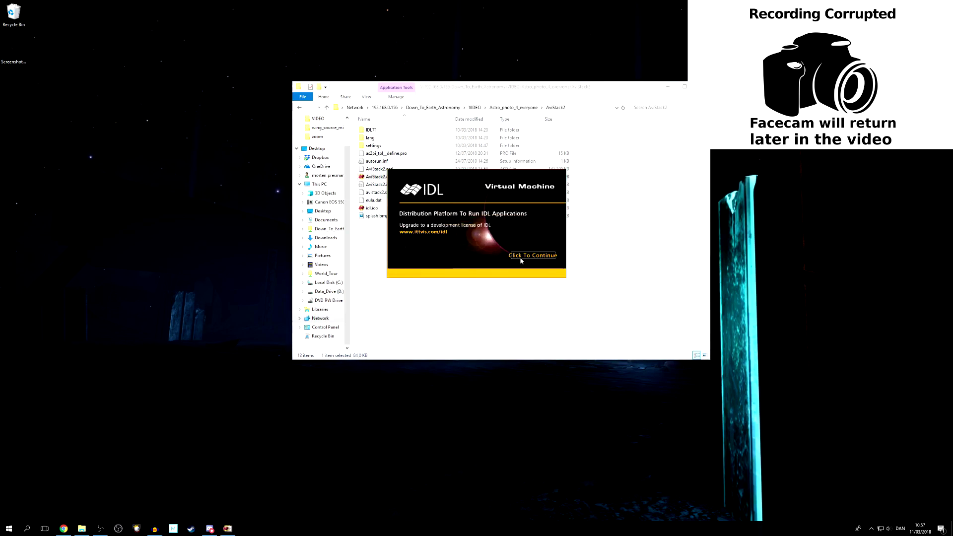
click(522, 257)
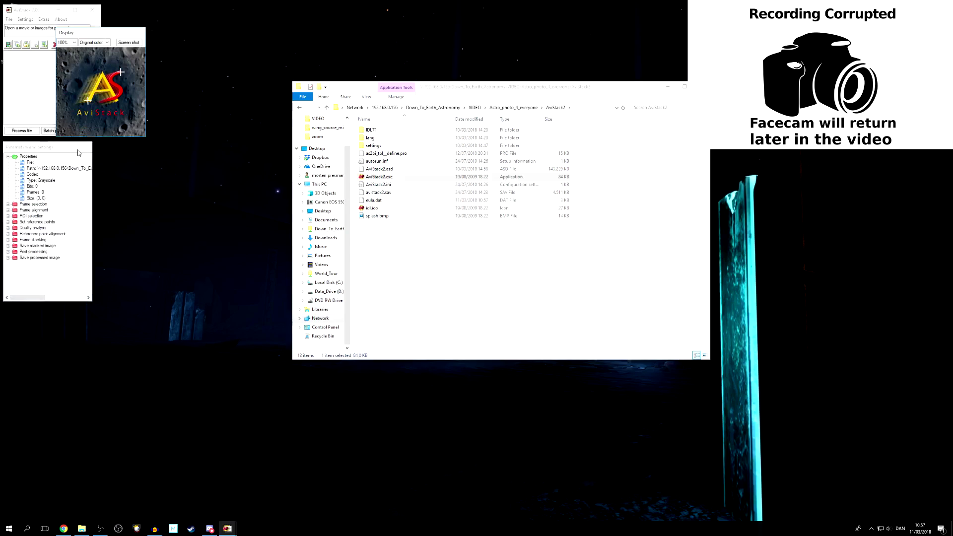
Step: Load the zoom folder of moon frames into AviStack2 with File > Load folder
drag(79, 37, 217, 38)
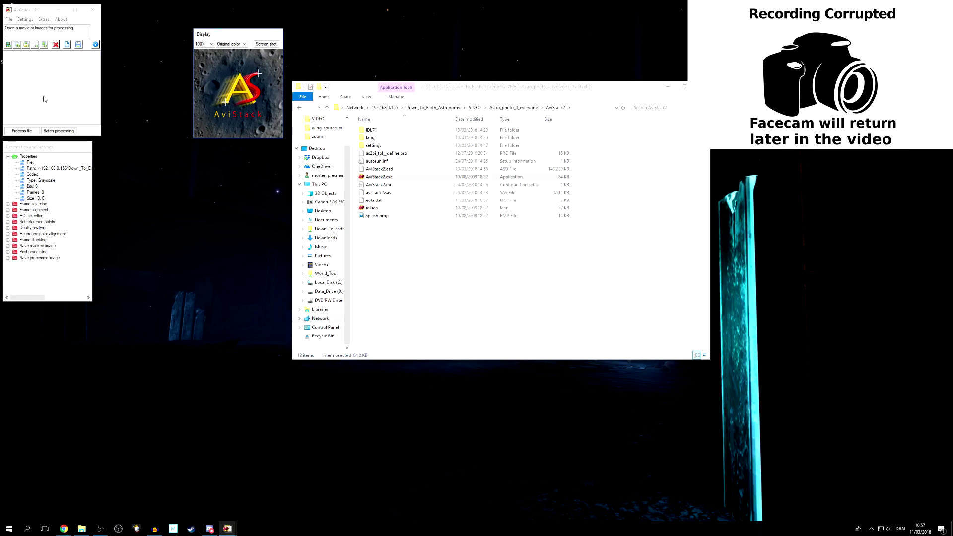
click(9, 19)
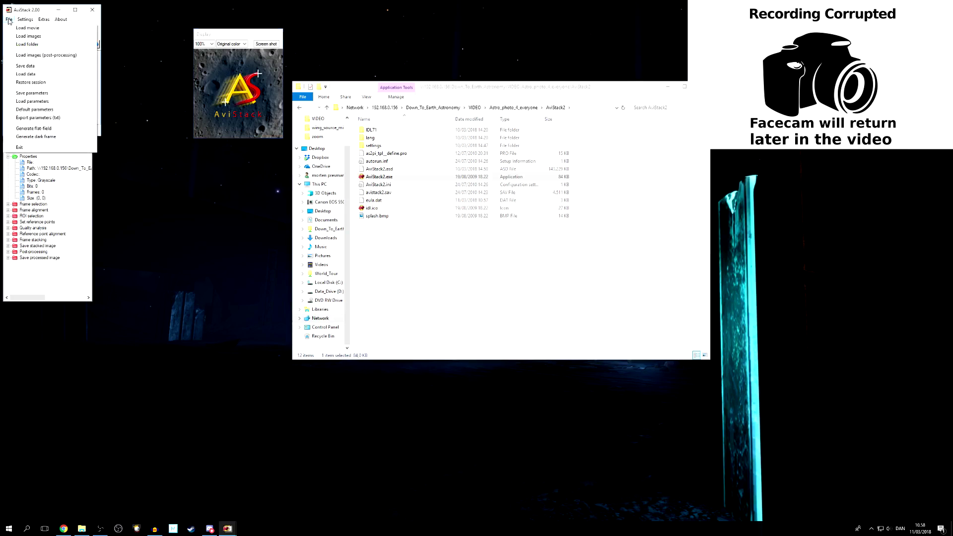
click(30, 44)
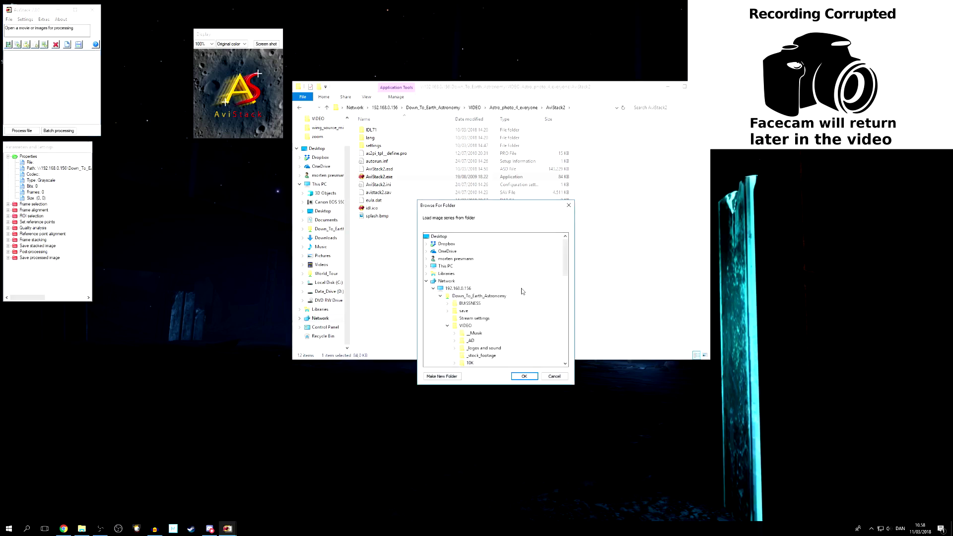
click(524, 376)
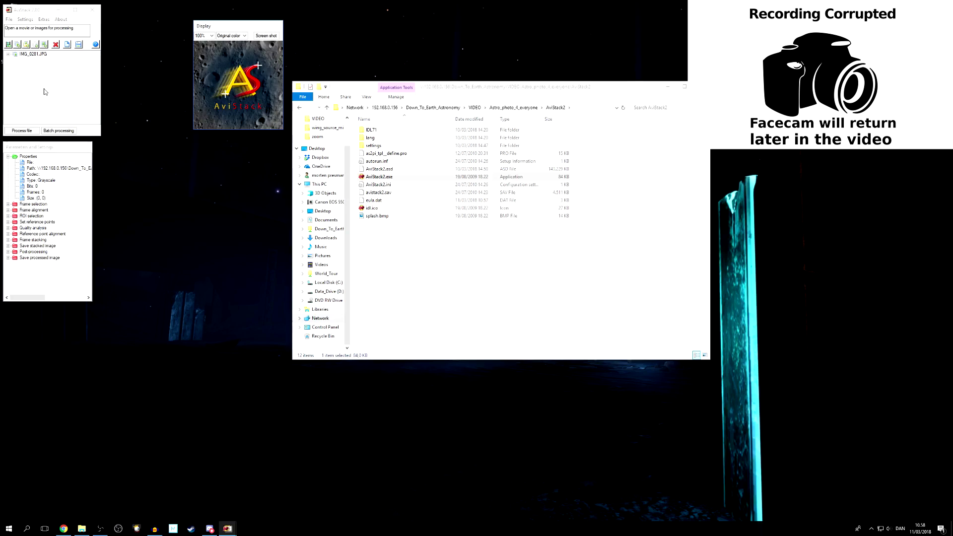
Step: Start processing the loaded moon frames with quality analysis turned on for frame selection
click(21, 131)
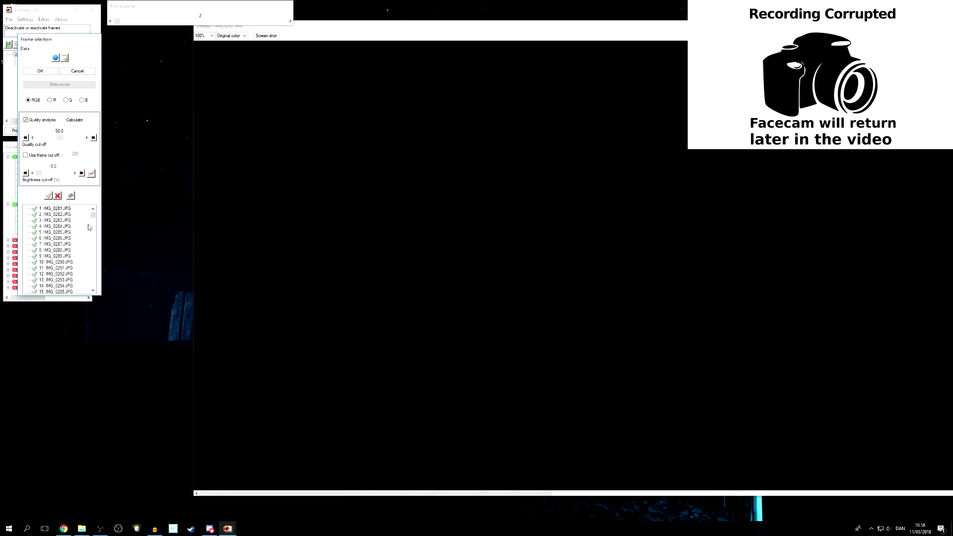
mouse_move(92, 215)
mouse_down()
mouse_move(93, 283)
mouse_move(82, 293)
mouse_move(92, 213)
mouse_up()
click(25, 120)
Step: Move the moon display window aside to uncover the Frame selection settings
drag(475, 26, 404, 13)
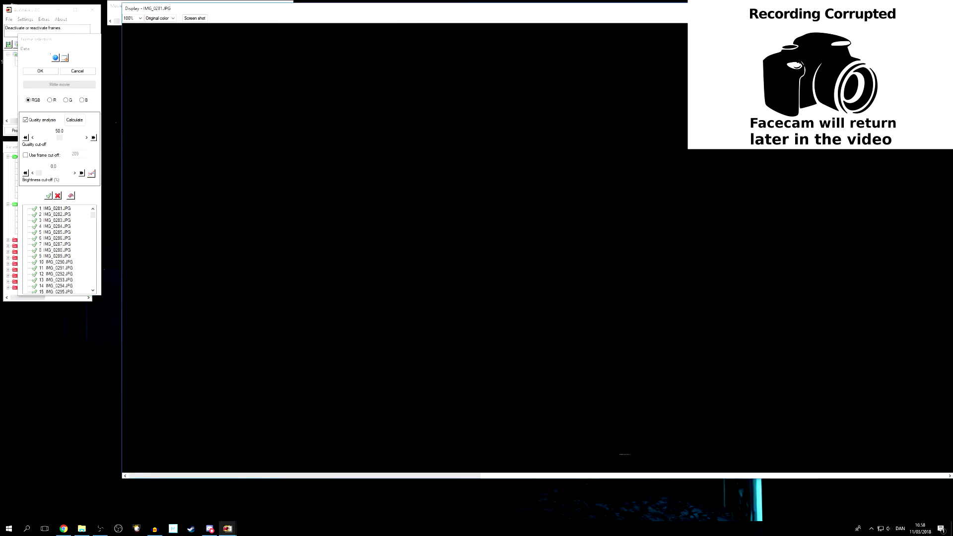
drag(462, 475, 639, 463)
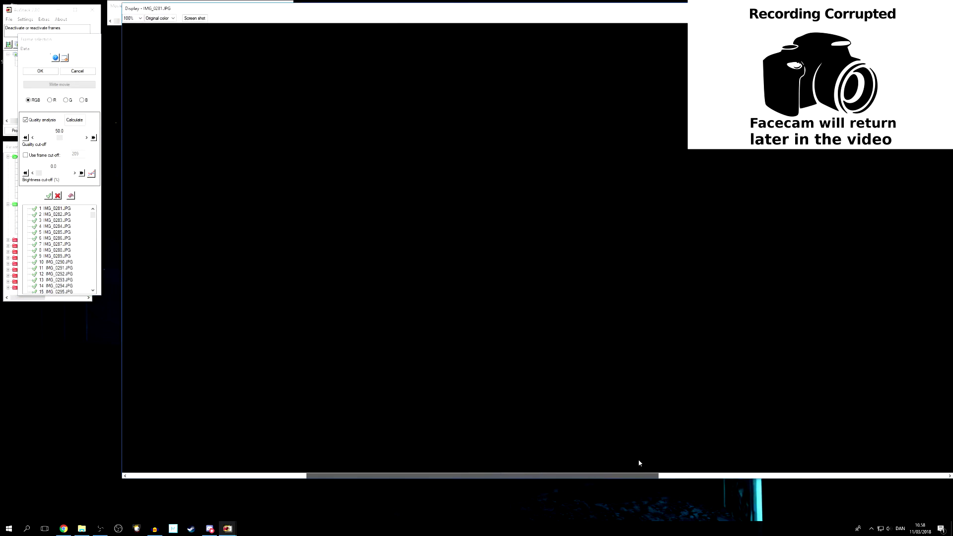
drag(645, 15, 614, 24)
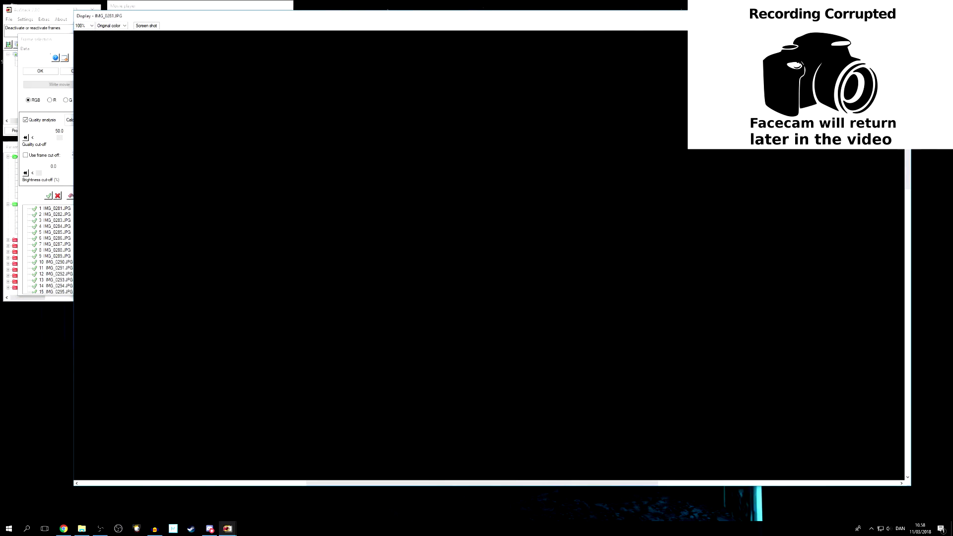
drag(908, 117, 897, 247)
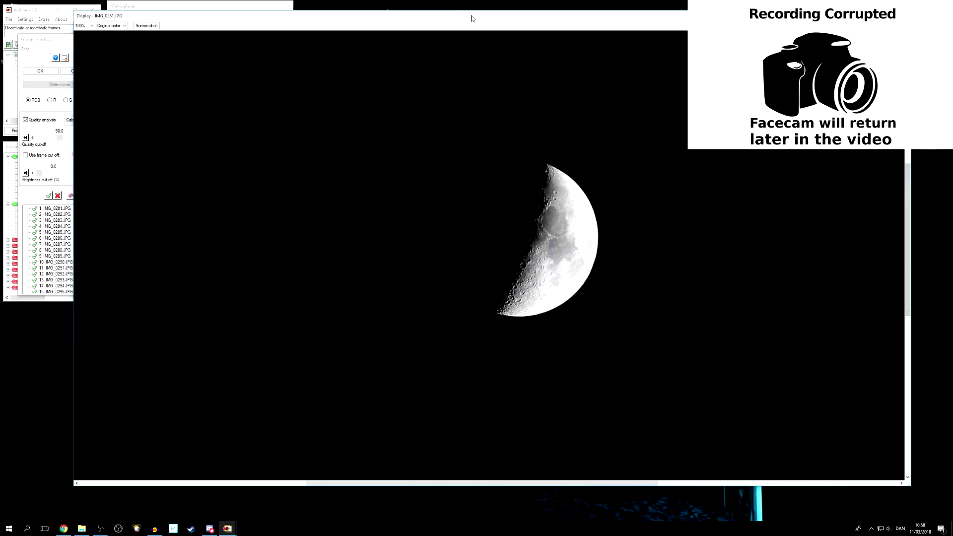
drag(472, 18, 524, 21)
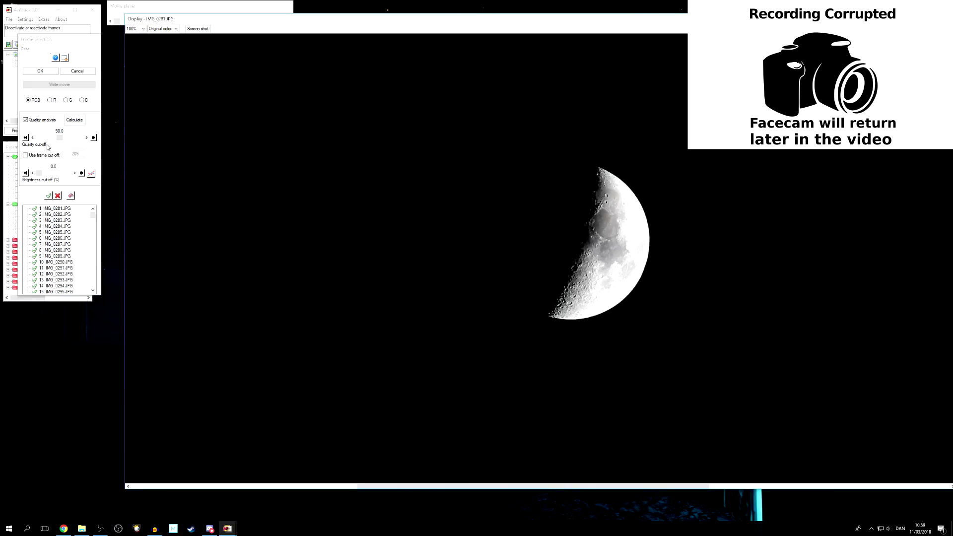
Step: Calculate quality ratings for all frames and preview frames 147 and 152
click(80, 122)
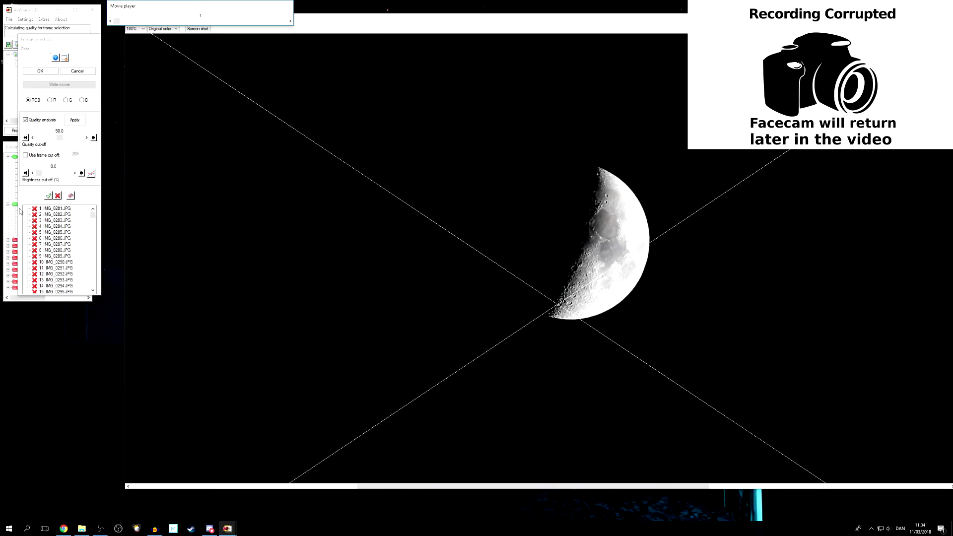
drag(93, 213, 93, 240)
click(58, 233)
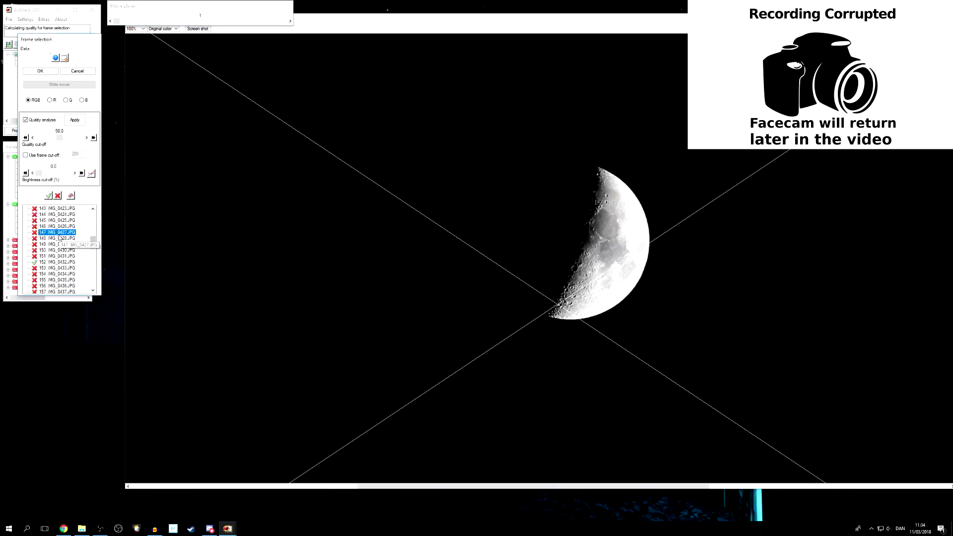
click(45, 264)
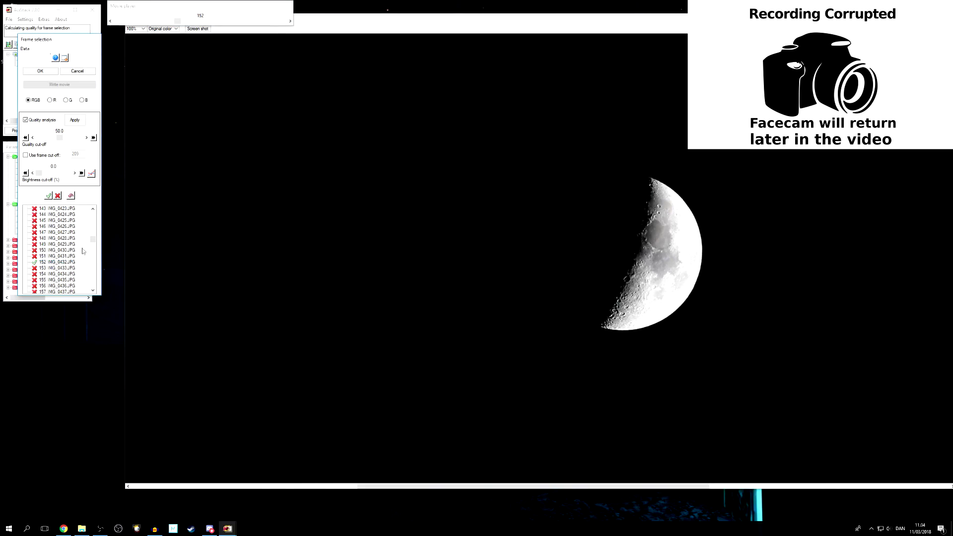
drag(93, 243, 82, 289)
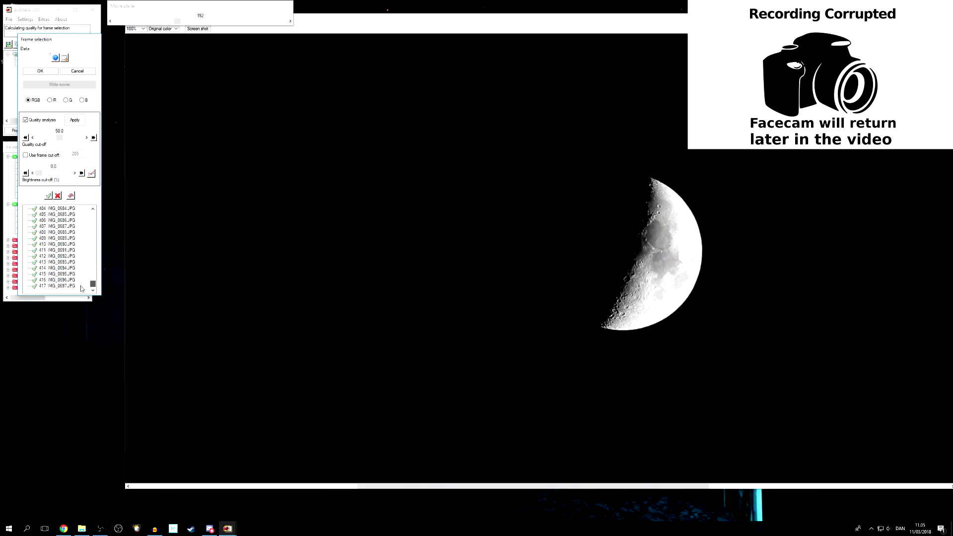
Step: Mark the frames below the 50.0 quality cut-off as deactivated and review the list
click(71, 196)
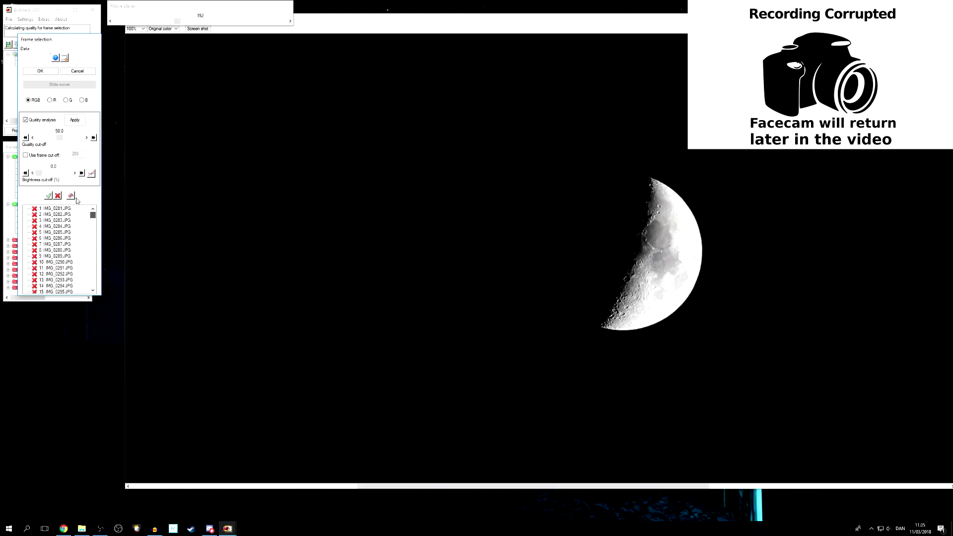
drag(81, 245, 77, 265)
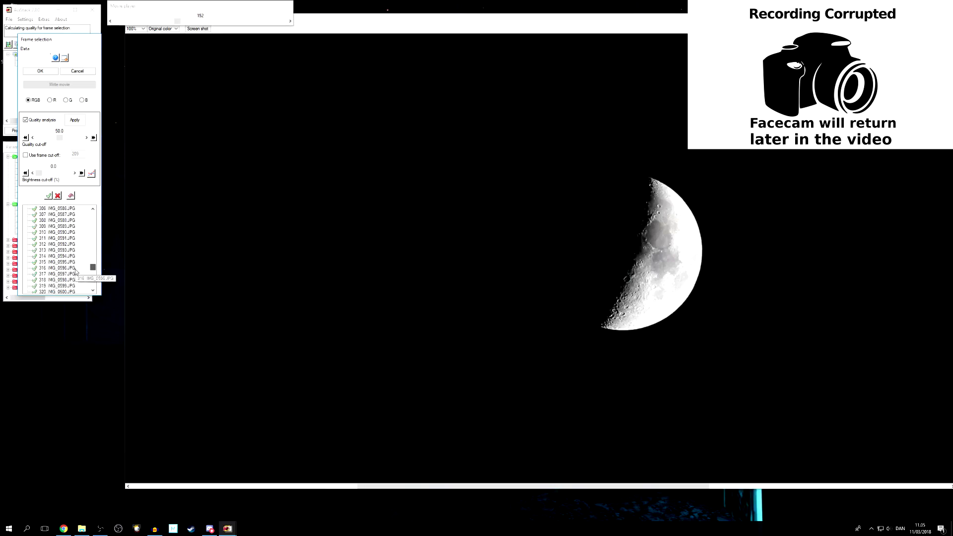
scroll(72, 267, down, 15)
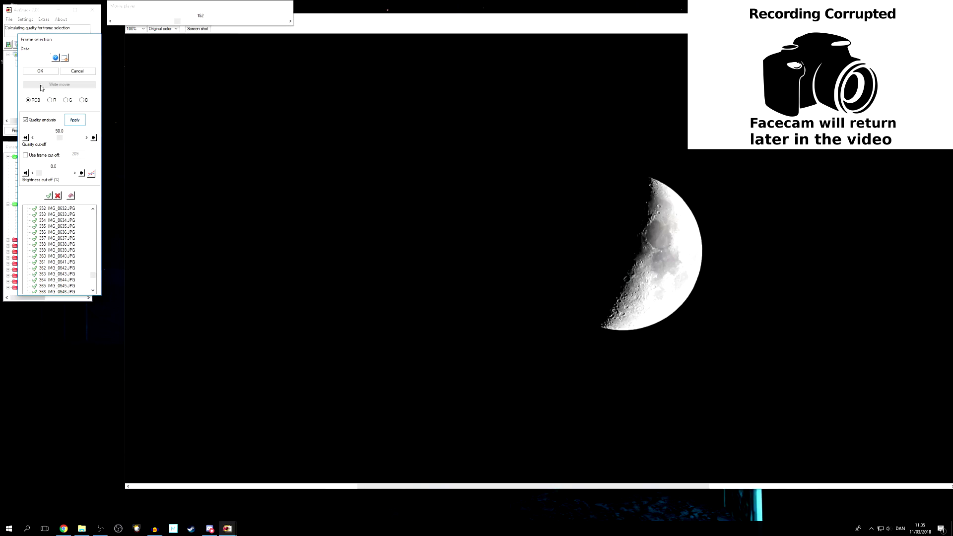
Step: Accept the frame selection and arrange windows to show Surface alignment settings (area radius 24, search radius 16)
click(40, 71)
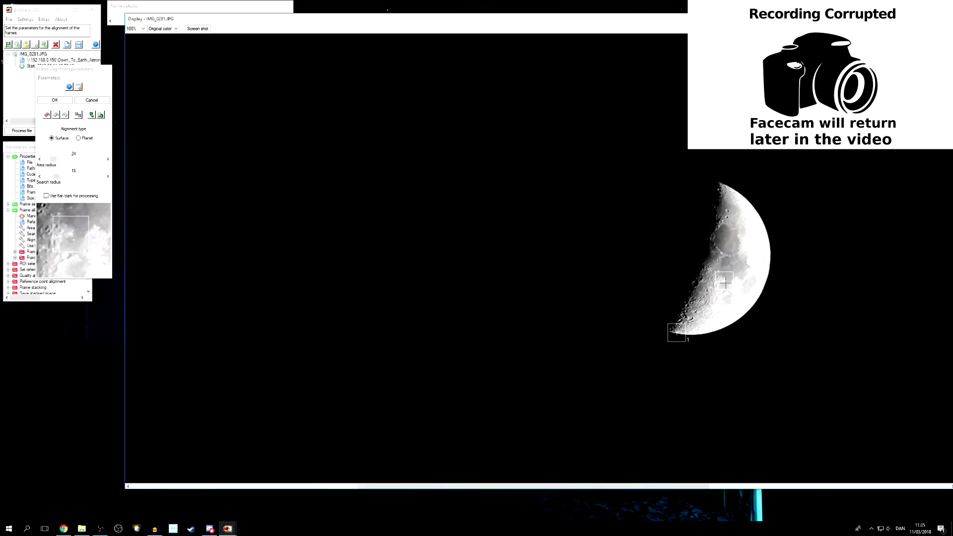
drag(73, 70, 155, 70)
click(586, 303)
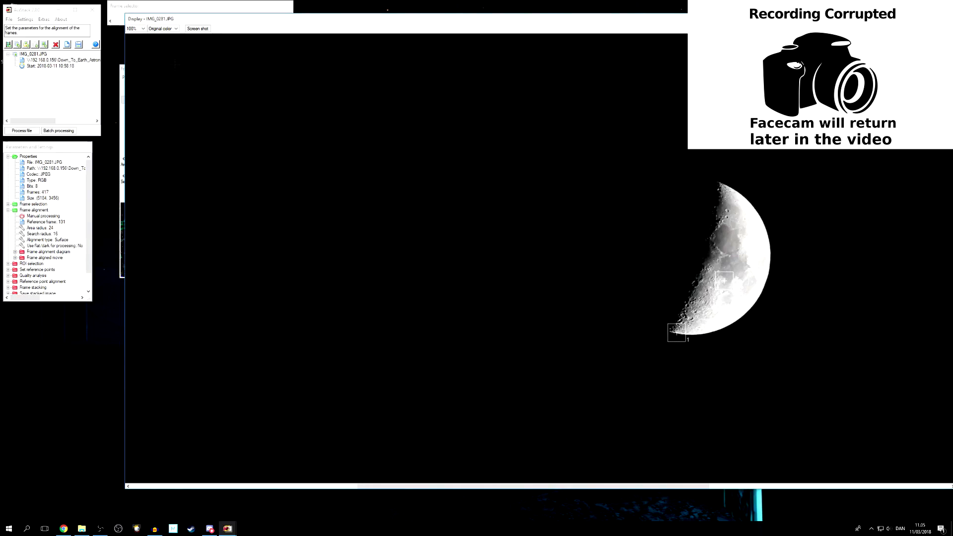
drag(211, 20, 254, 22)
drag(152, 63, 73, 64)
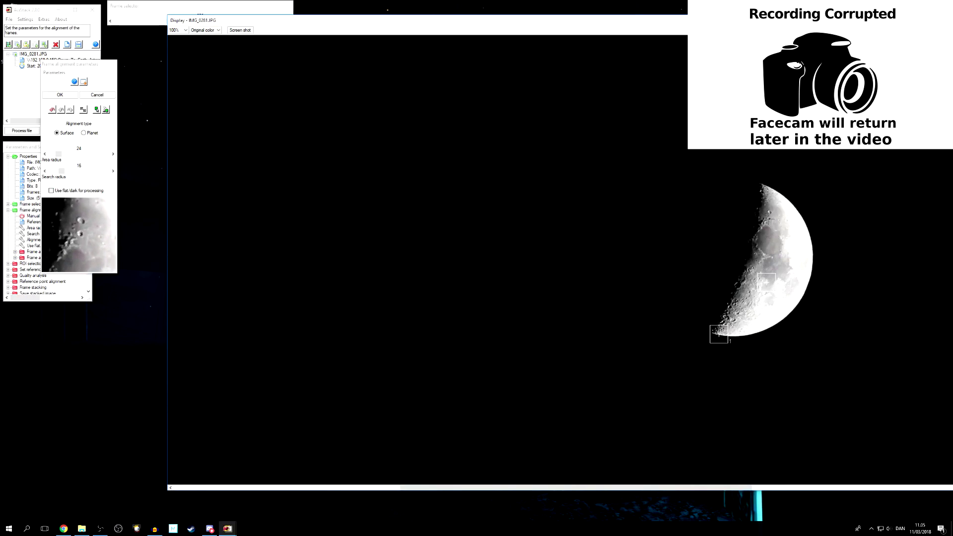
Step: Set the alignment point on the moon's upper area and run alignment, leaving 207 frames active
click(768, 219)
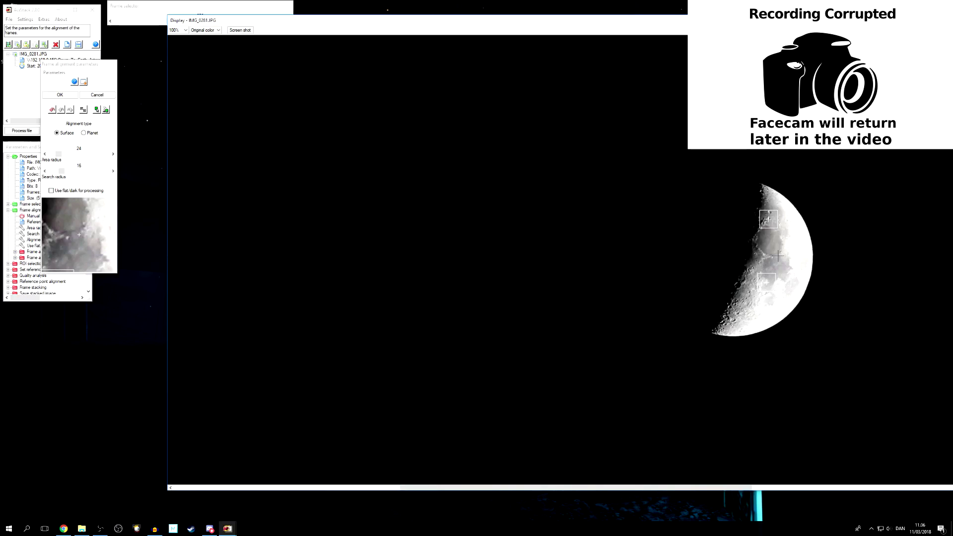
click(57, 95)
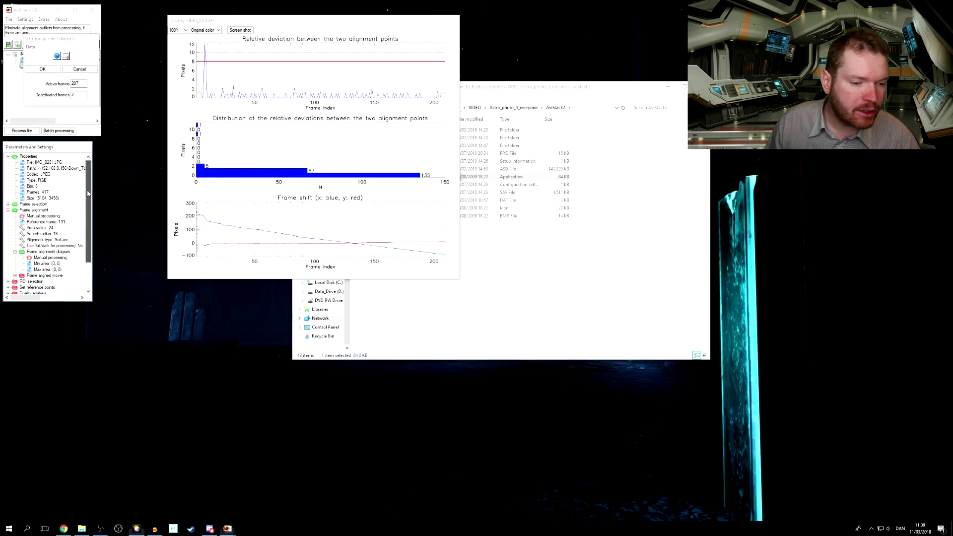
Step: Accept the alignment diagrams and build the stacked average frame for post-processing
drag(89, 209, 88, 233)
click(43, 70)
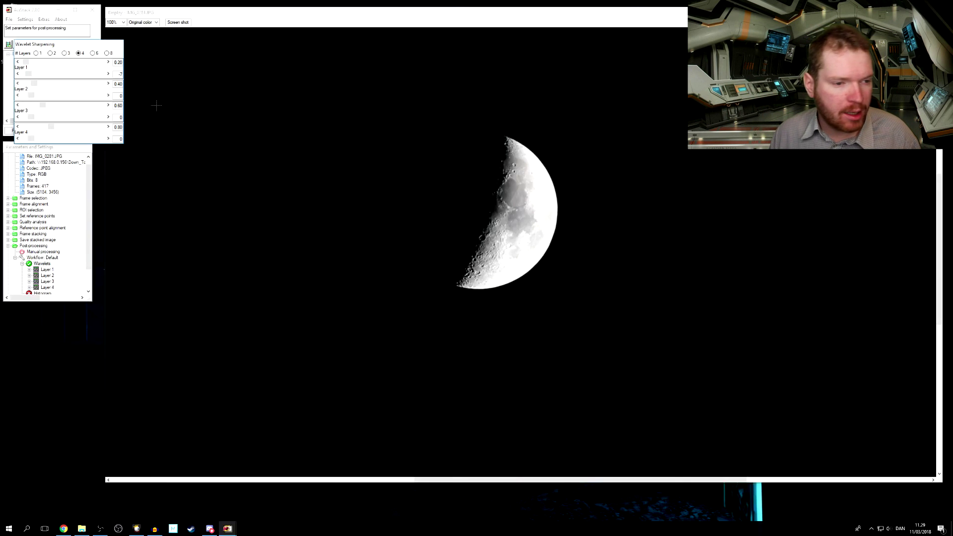
Step: Increase the Layer 1 and Layer 2 wavelet sharpening sliders, bringing Layer 2 to 0.47
drag(52, 45, 75, 45)
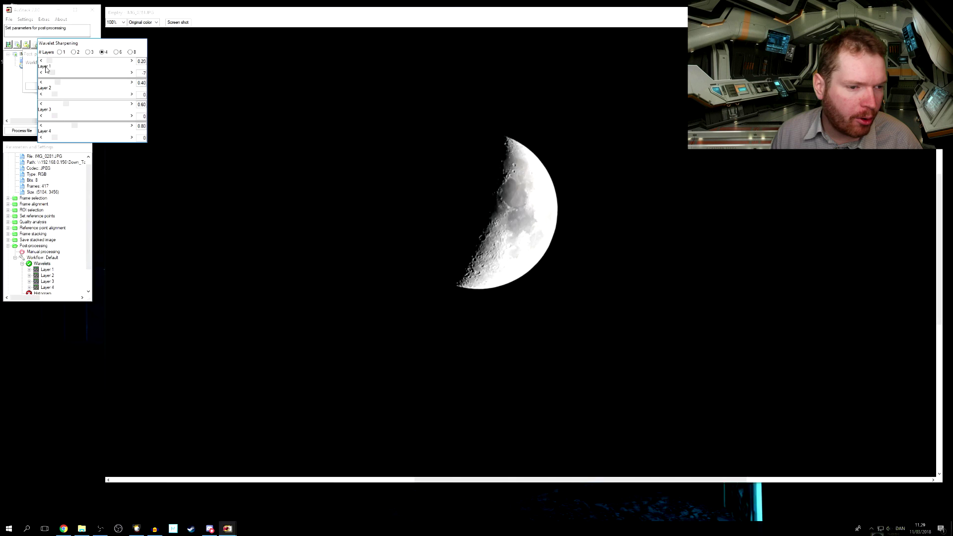
drag(51, 73, 68, 73)
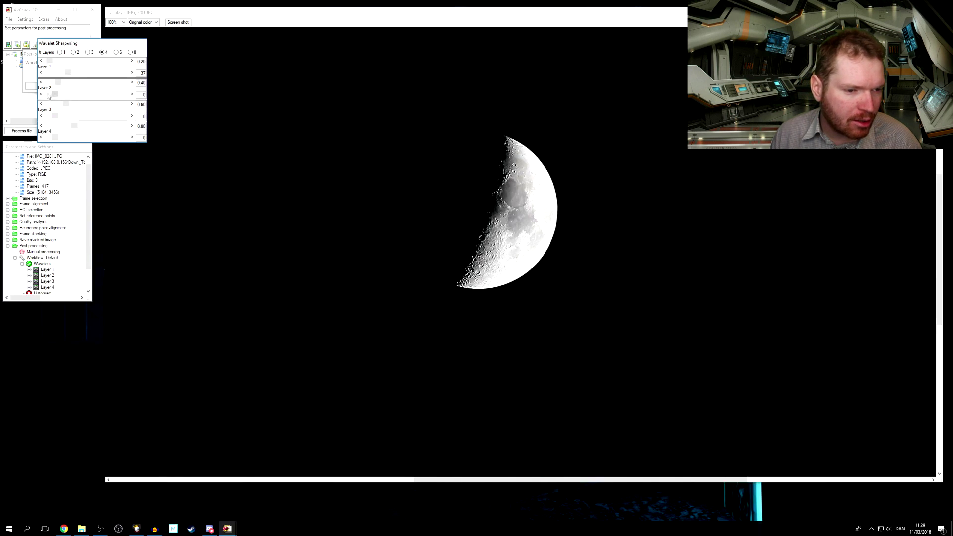
drag(57, 84, 61, 86)
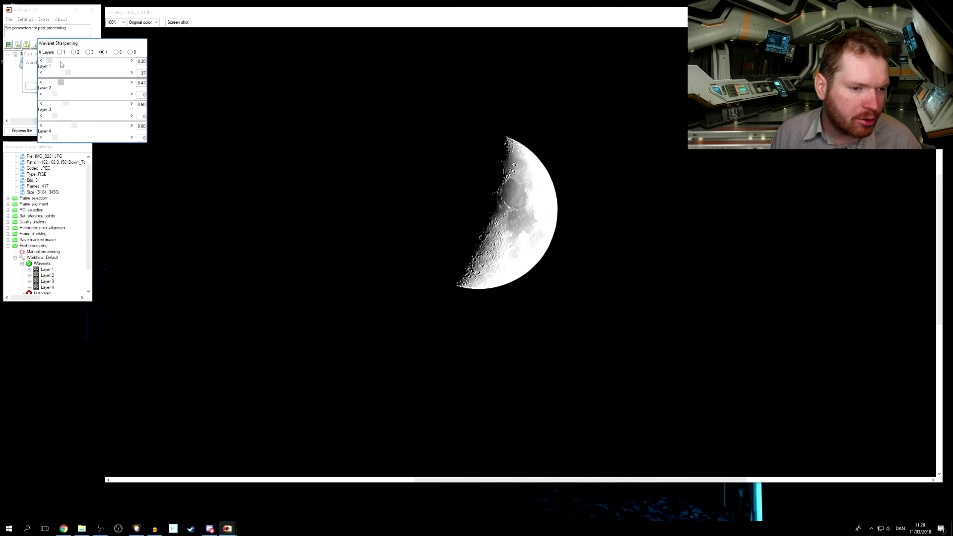